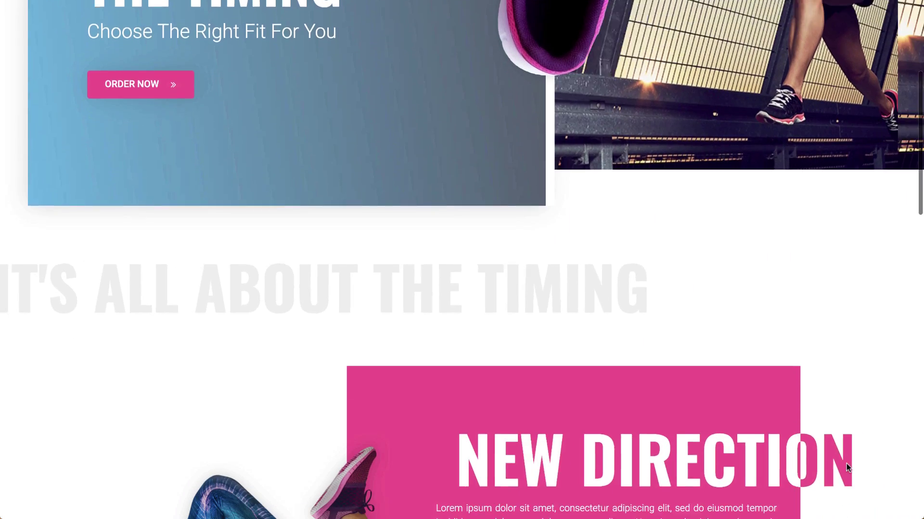
{"action": "scroll", "coordinate": [846, 464], "scroll_direction": "down", "scroll_amount": 2}
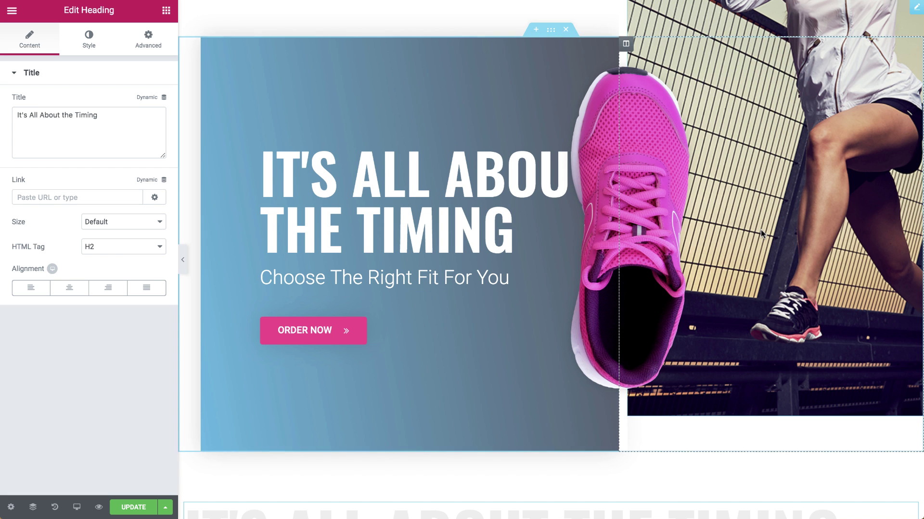
Enable scrolling effects on the faded heading with Horizontal Scroll direction To Right.
{"action": "scroll", "coordinate": [760, 233], "scroll_direction": "down", "scroll_amount": 5}
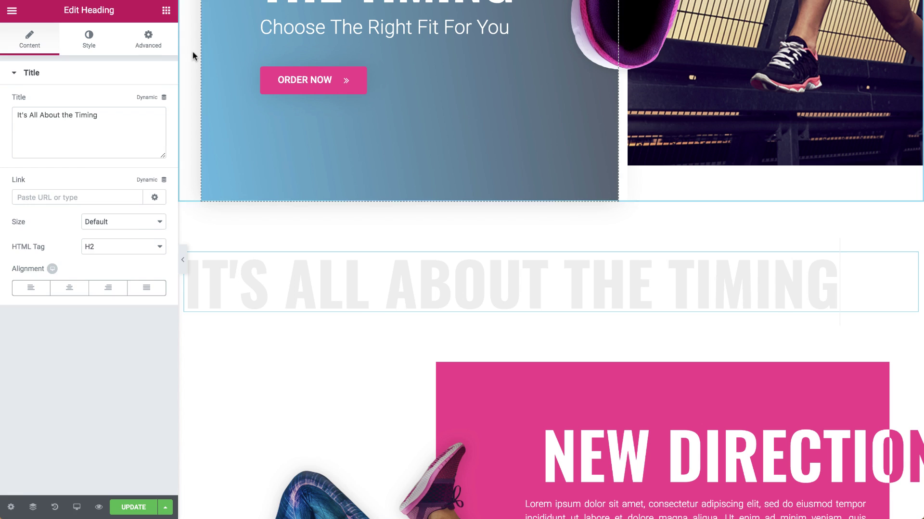
{"action": "left_click", "coordinate": [154, 42]}
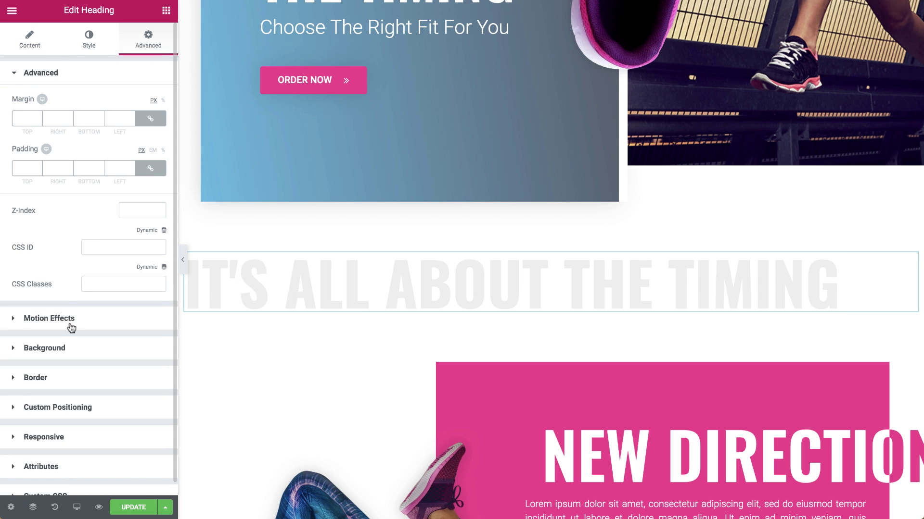
{"action": "left_click", "coordinate": [49, 319]}
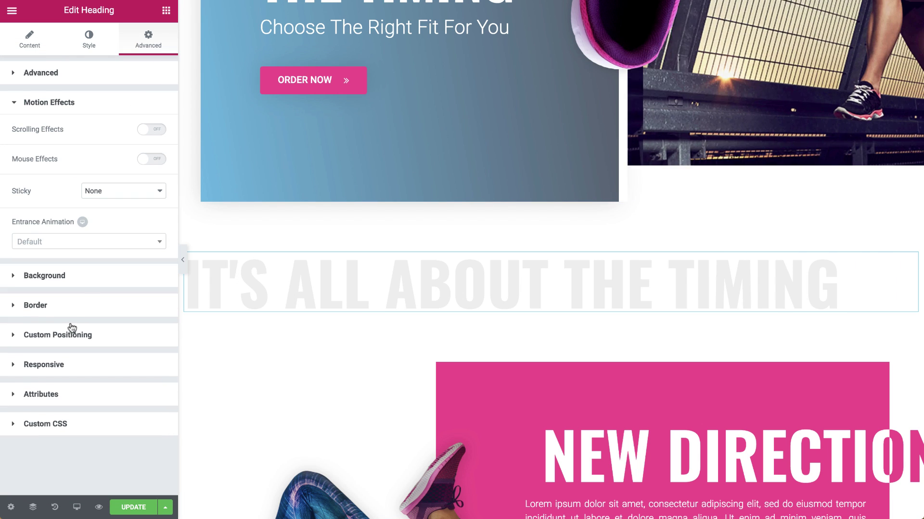
{"action": "left_click", "coordinate": [160, 130]}
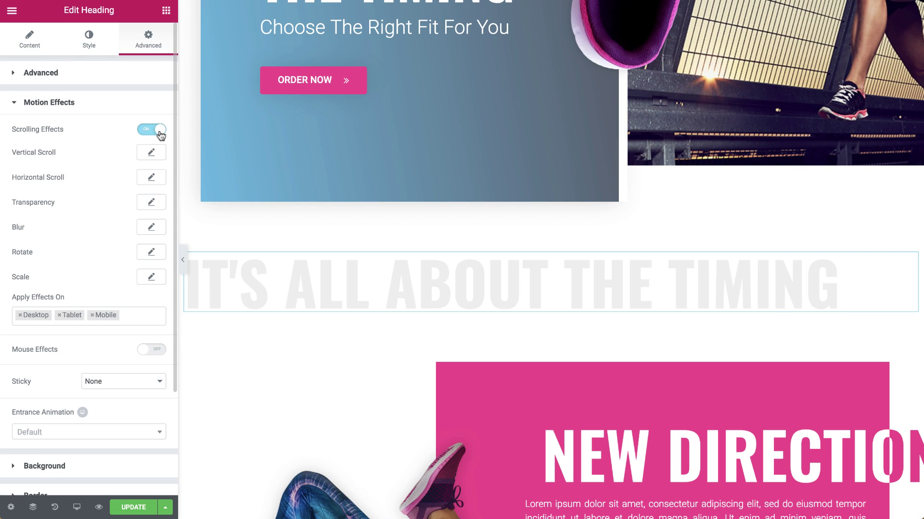
{"action": "left_click", "coordinate": [152, 178]}
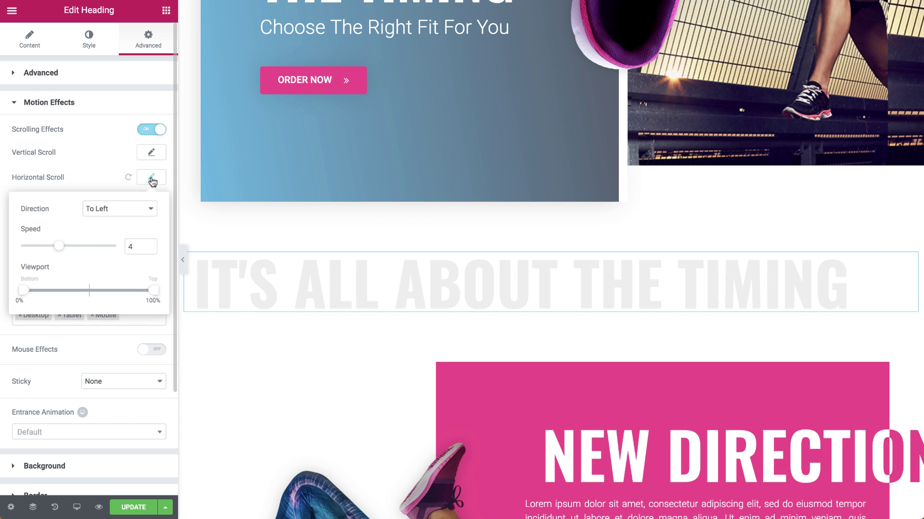
{"action": "left_click", "coordinate": [135, 210]}
{"action": "left_click", "coordinate": [130, 220]}
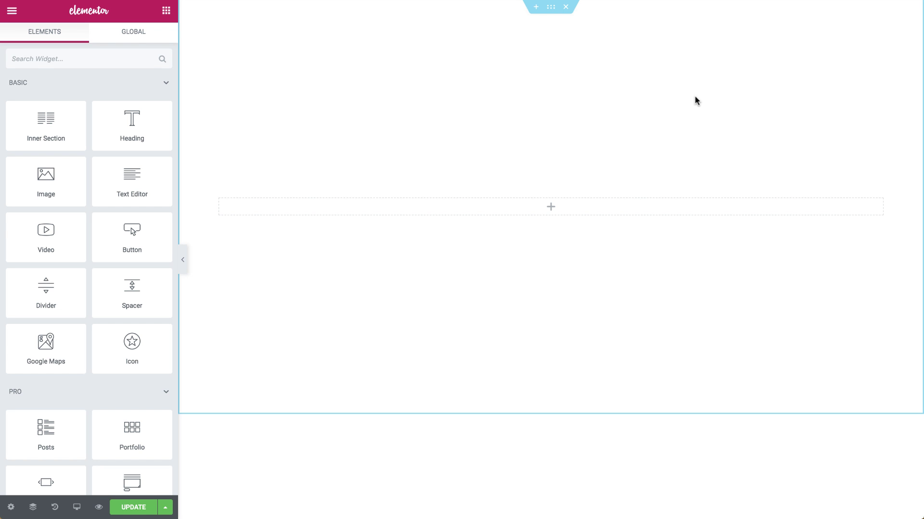
Add a new one-column section and move it higher up the page.
{"action": "scroll", "coordinate": [694, 99], "scroll_direction": "down", "scroll_amount": 5}
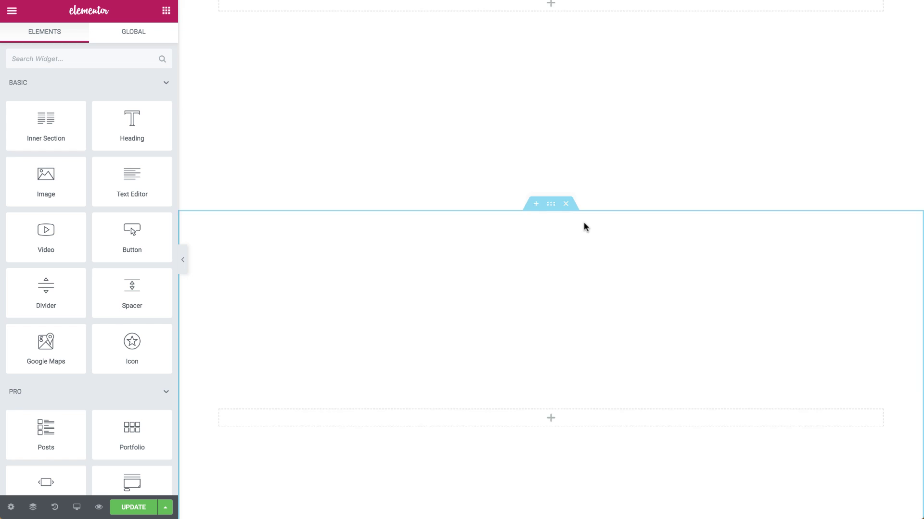
{"action": "scroll", "coordinate": [584, 226], "scroll_direction": "down", "scroll_amount": 6}
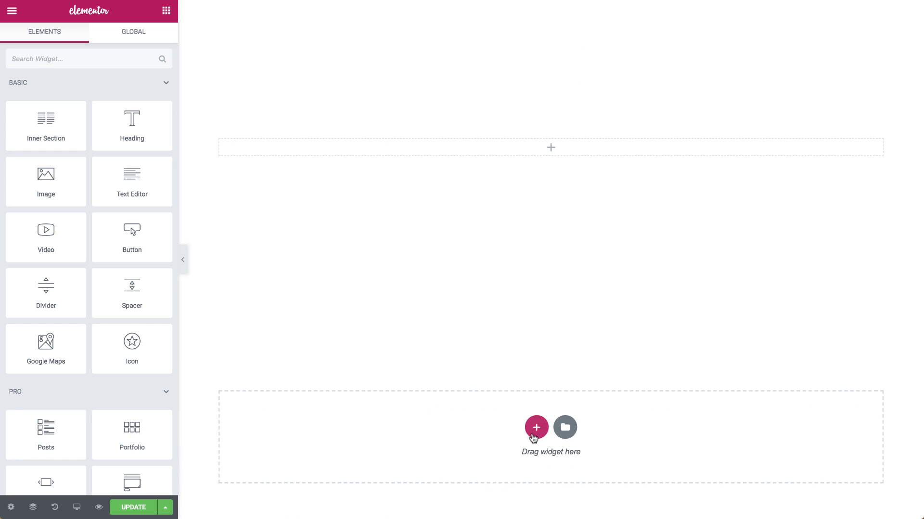
{"action": "left_click", "coordinate": [535, 429]}
{"action": "left_click", "coordinate": [405, 455]}
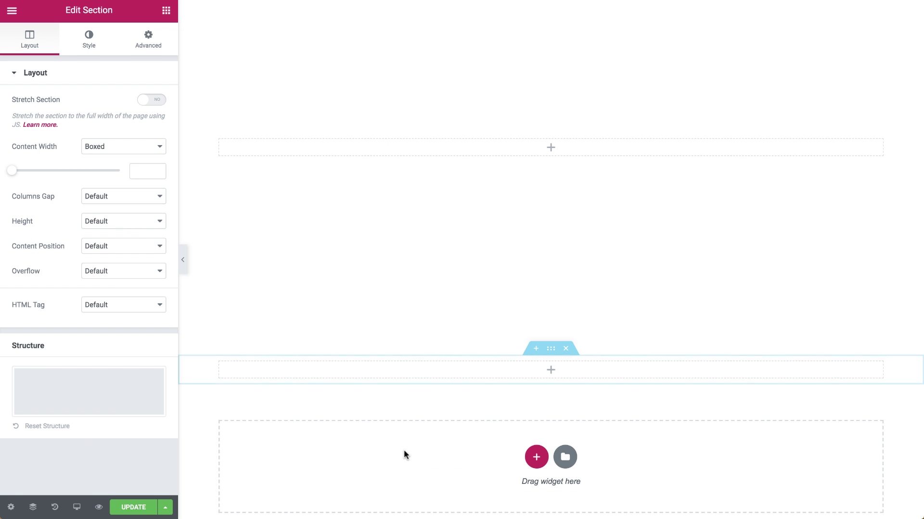
{"action": "left_click_drag", "start_coordinate": [554, 355], "coordinate": [526, 173]}
Drop in an Inner Section, delete one column, and set Min Height to 450.
{"action": "left_click", "coordinate": [166, 10]}
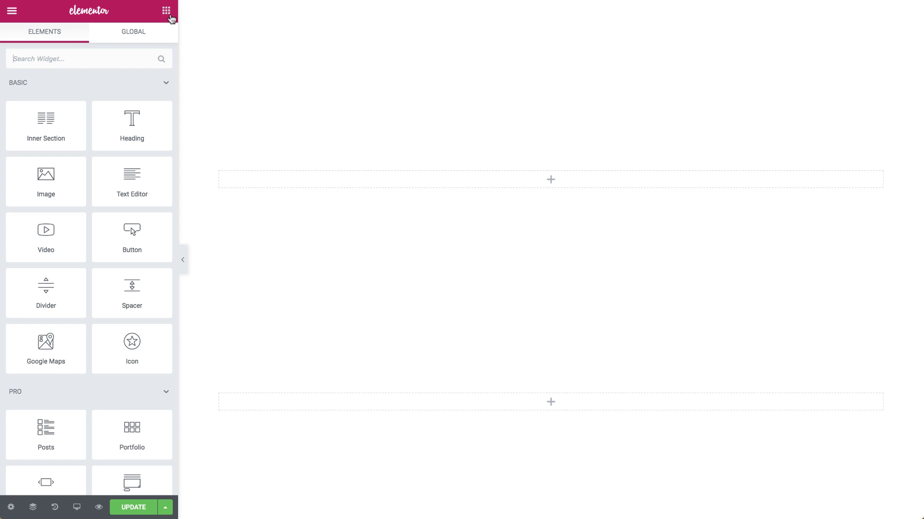
{"action": "left_click_drag", "start_coordinate": [46, 125], "coordinate": [445, 181]}
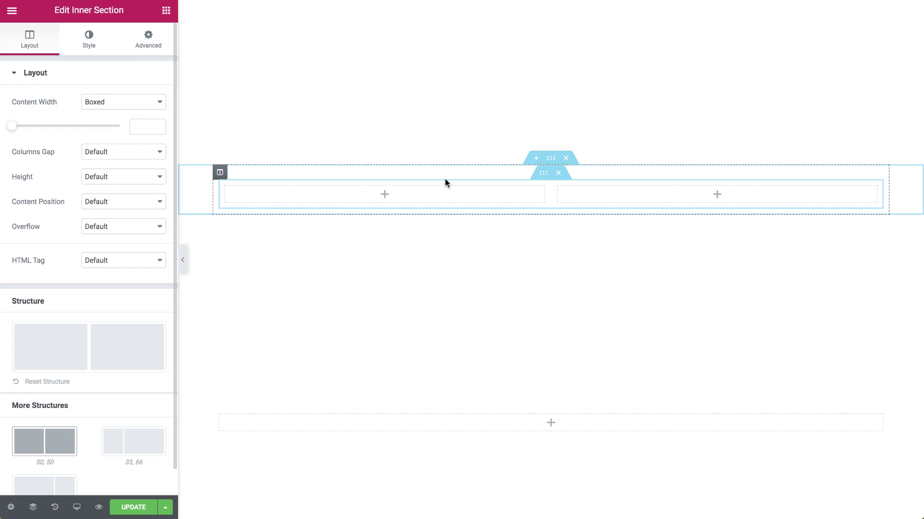
{"action": "right_click", "coordinate": [227, 189]}
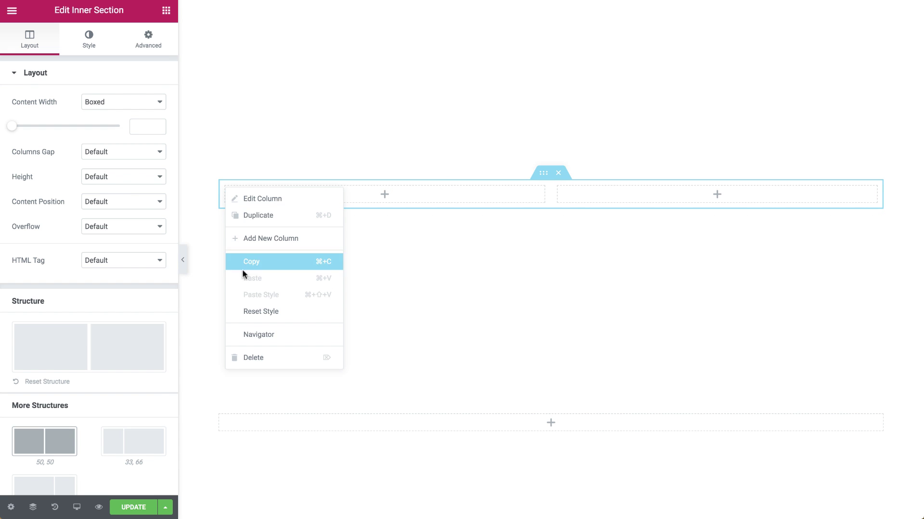
{"action": "left_click", "coordinate": [255, 359]}
{"action": "left_click", "coordinate": [144, 177]}
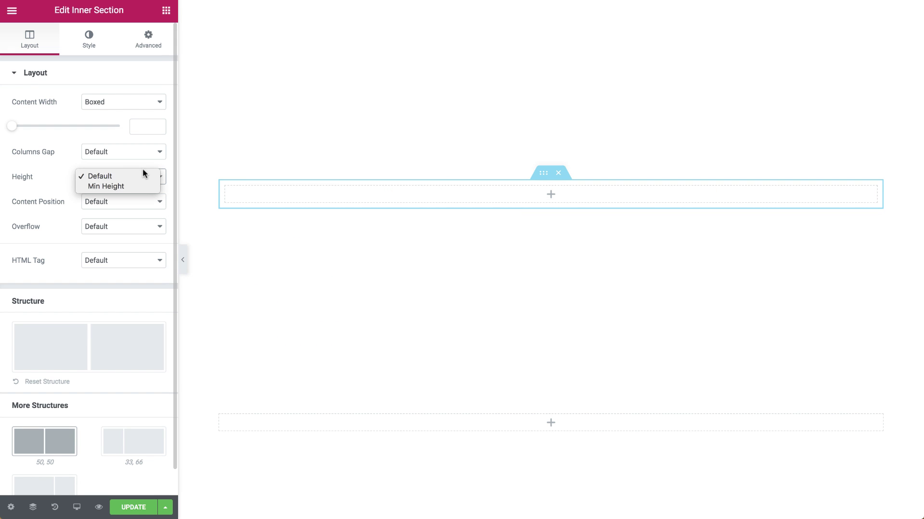
{"action": "left_click", "coordinate": [130, 186]}
{"action": "double_click", "coordinate": [136, 218]}
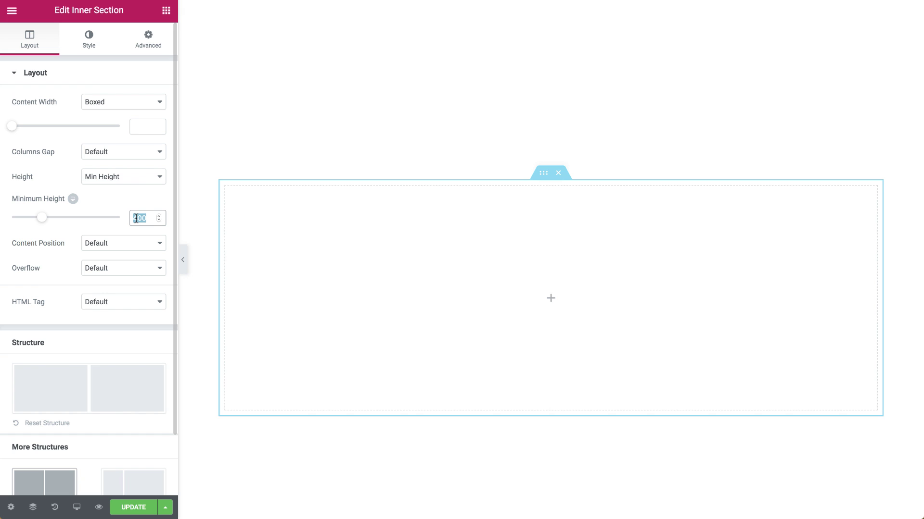
{"action": "type", "text": "450"}
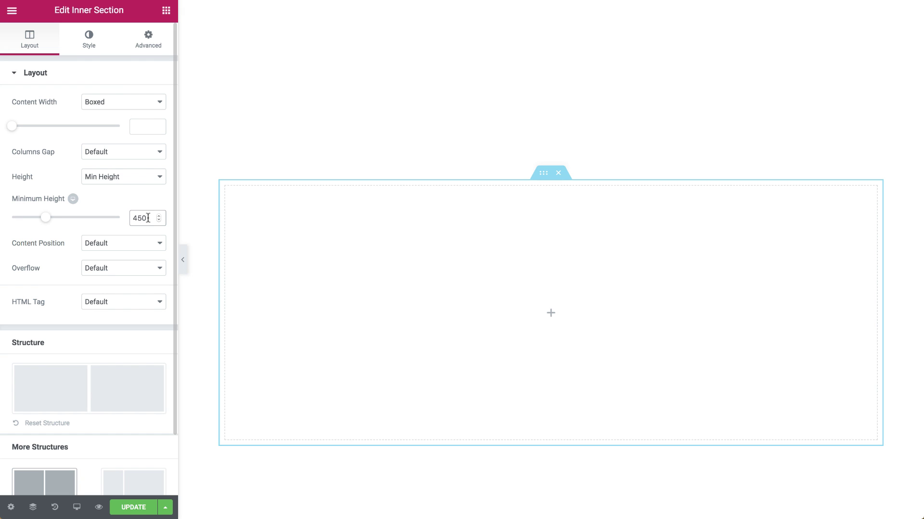
Give the inner section a classic #ff3d8b pink background.
{"action": "left_click", "coordinate": [90, 44]}
{"action": "left_click", "coordinate": [96, 127]}
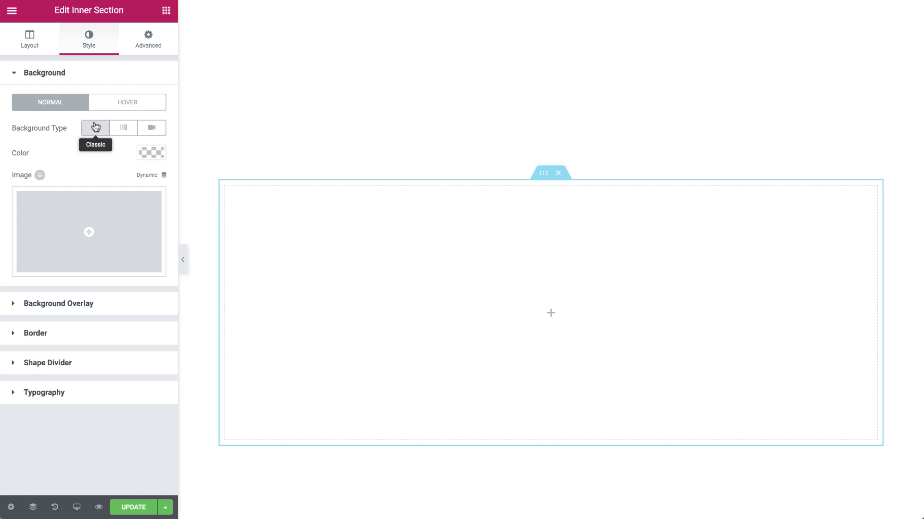
{"action": "left_click", "coordinate": [147, 154]}
{"action": "left_click", "coordinate": [55, 153]}
{"action": "type", "text": "#ff3d8b"}
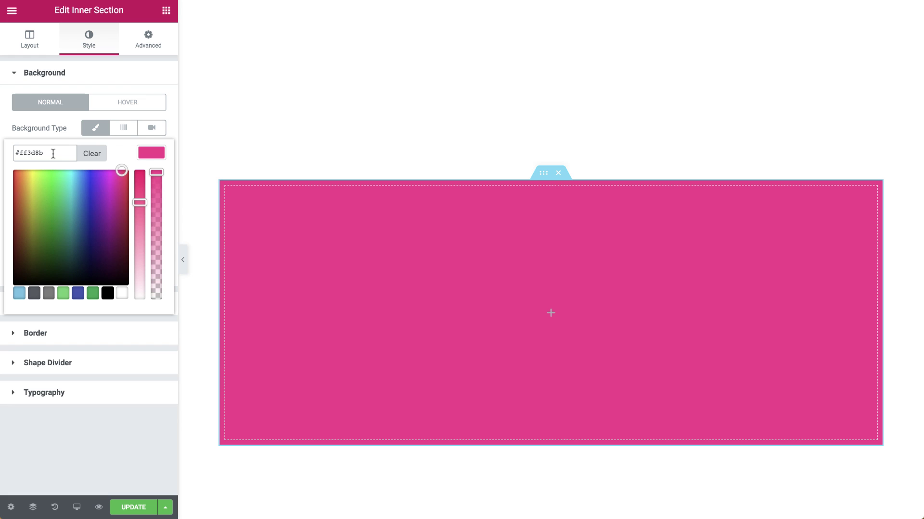
Set the surrounding column's left padding to 33%.
{"action": "left_click", "coordinate": [220, 173]}
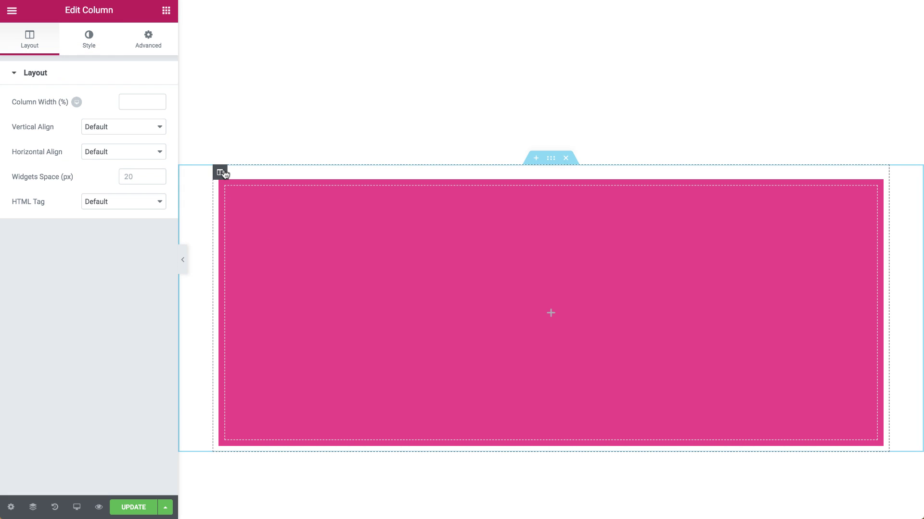
{"action": "left_click", "coordinate": [151, 46]}
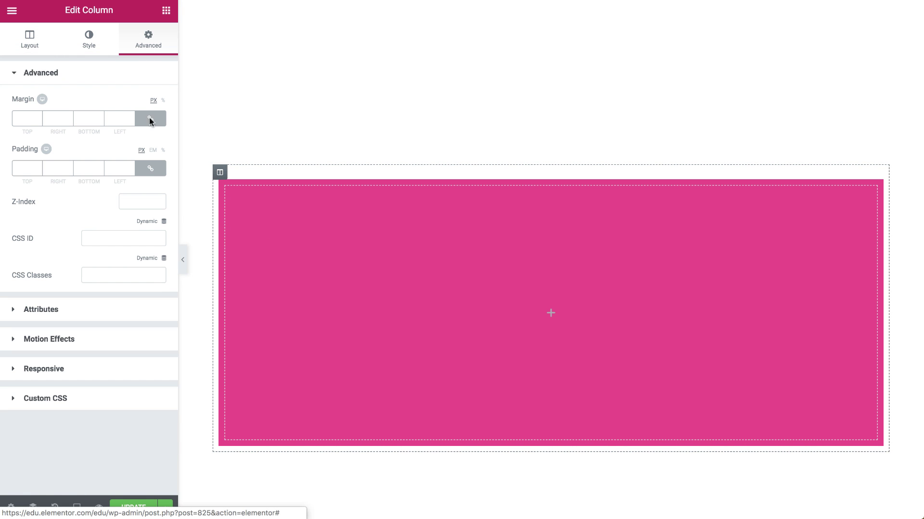
{"action": "left_click", "coordinate": [150, 169]}
{"action": "left_click", "coordinate": [164, 151]}
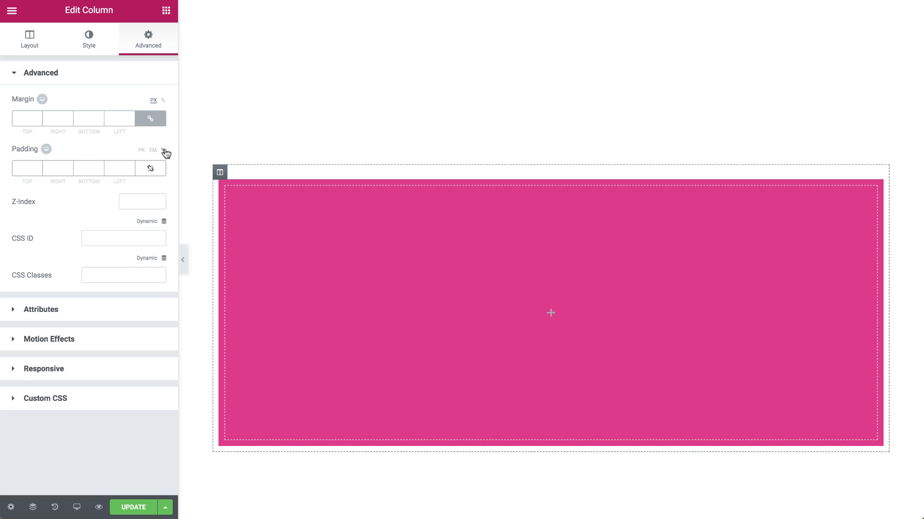
{"action": "left_click", "coordinate": [121, 170]}
{"action": "type", "text": "33"}
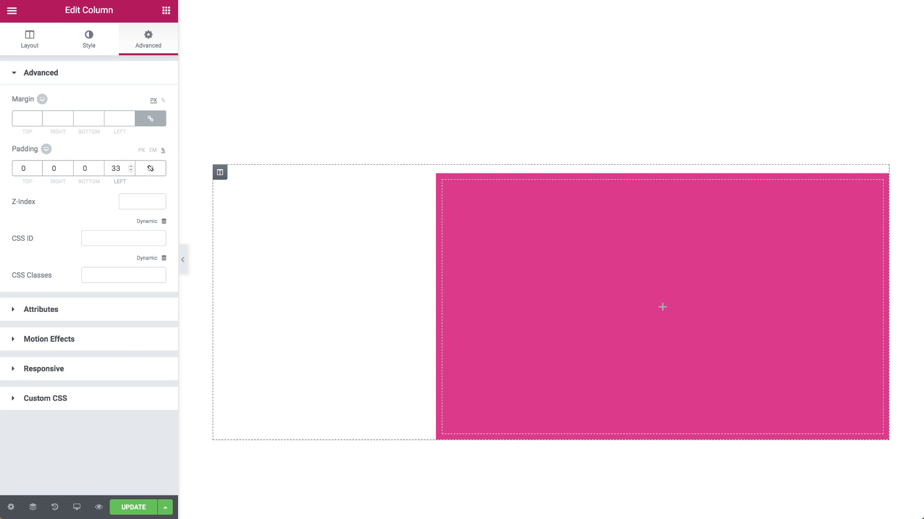
Add a Heading widget to the pink column with the title 'new direction'.
{"action": "left_click", "coordinate": [166, 10]}
{"action": "left_click_drag", "start_coordinate": [132, 124], "coordinate": [625, 289]}
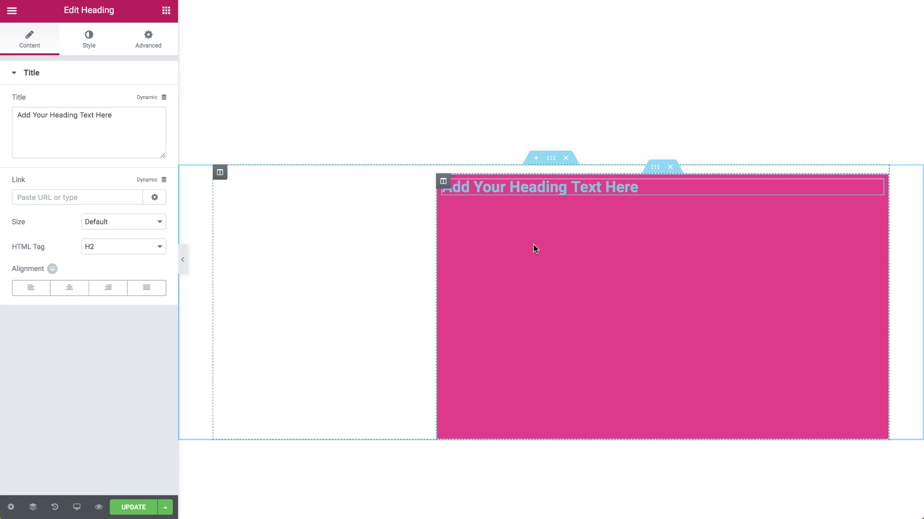
{"action": "left_click", "coordinate": [120, 115]}
{"action": "key", "text": "ctrl+a"}
{"action": "type", "text": "new direction"}
Style the heading white, Oswald font, 108 px, uppercase.
{"action": "left_click", "coordinate": [108, 50]}
{"action": "left_click", "coordinate": [151, 102]}
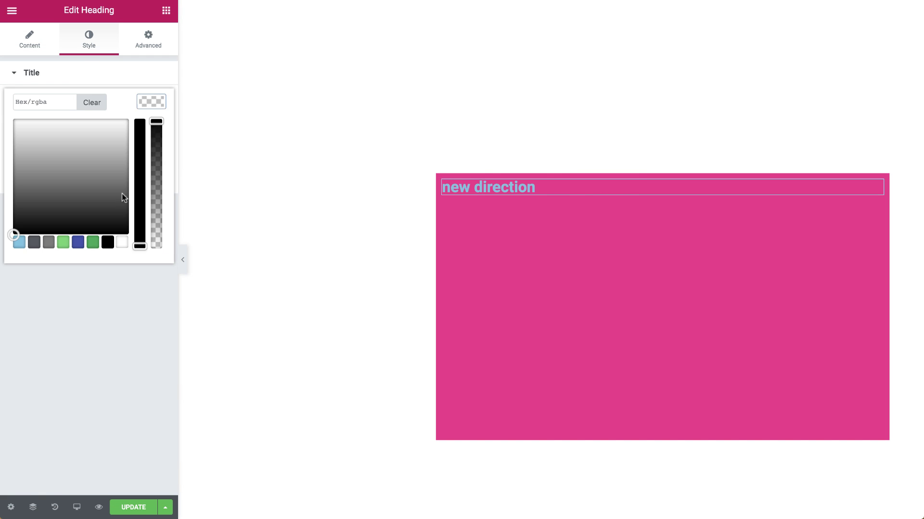
{"action": "left_click", "coordinate": [13, 119]}
{"action": "left_click", "coordinate": [151, 101]}
{"action": "left_click", "coordinate": [151, 126]}
{"action": "left_click", "coordinate": [120, 159]}
{"action": "scroll", "coordinate": [120, 241], "scroll_direction": "down", "scroll_amount": 5}
{"action": "left_click", "coordinate": [111, 207]}
{"action": "left_click", "coordinate": [72, 198]}
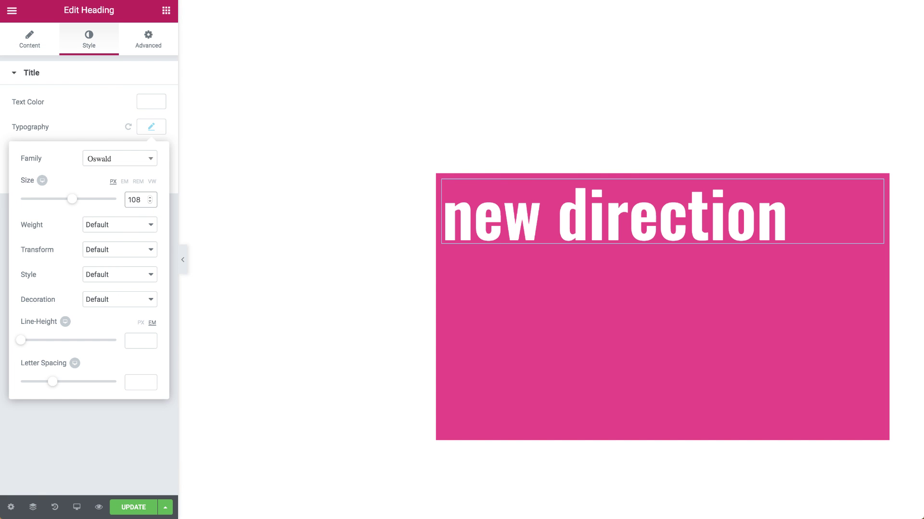
{"action": "left_click", "coordinate": [120, 249]}
{"action": "left_click", "coordinate": [118, 258]}
Set the pink column's top padding to 100.
{"action": "left_click", "coordinate": [443, 182]}
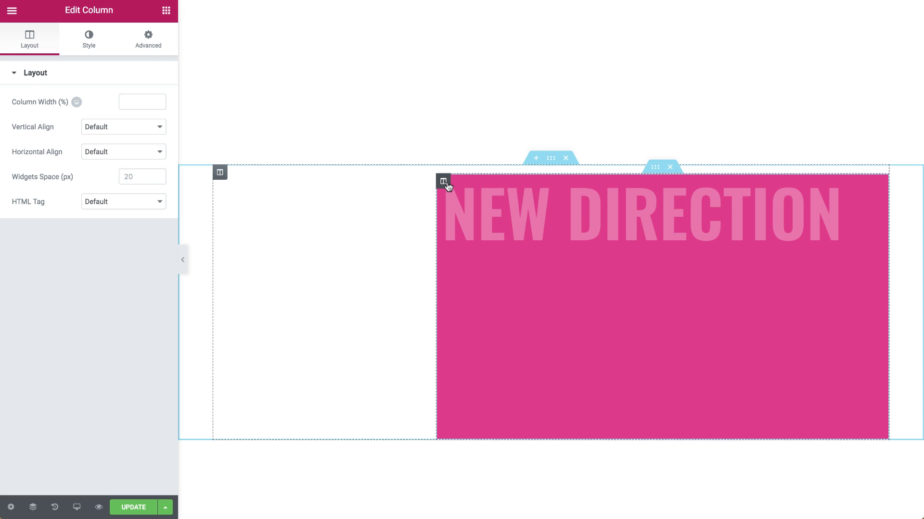
{"action": "left_click", "coordinate": [152, 50]}
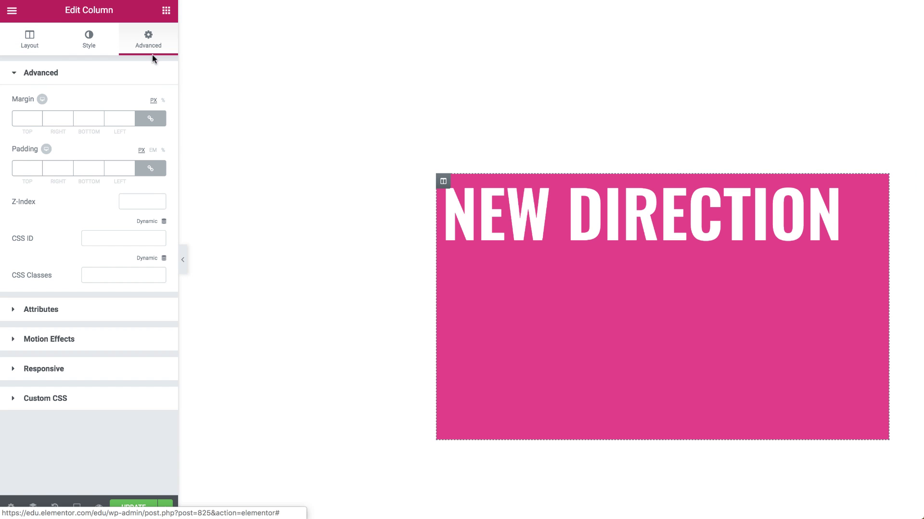
{"action": "left_click", "coordinate": [151, 168]}
{"action": "type", "text": "100"}
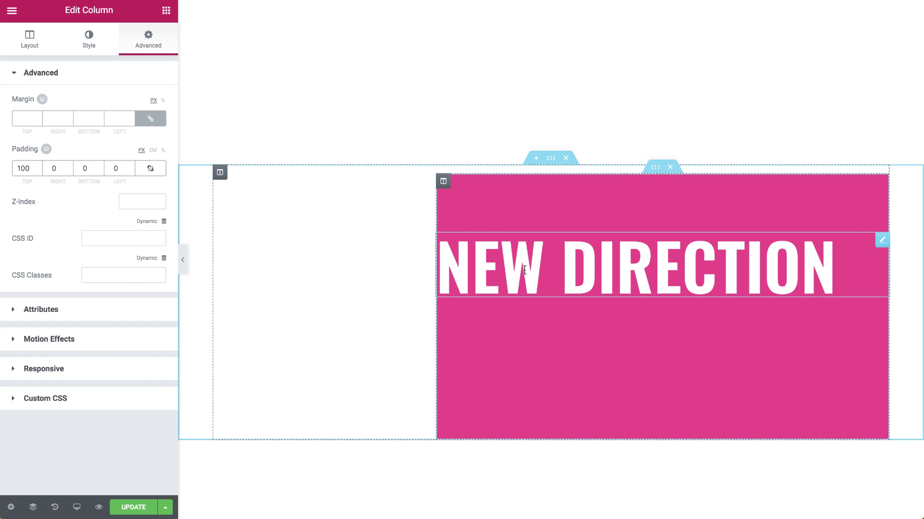
Give NEW DIRECTION a horizontal scroll effect and duplicate the pink inner section.
{"action": "left_click", "coordinate": [674, 265]}
{"action": "left_click", "coordinate": [154, 48]}
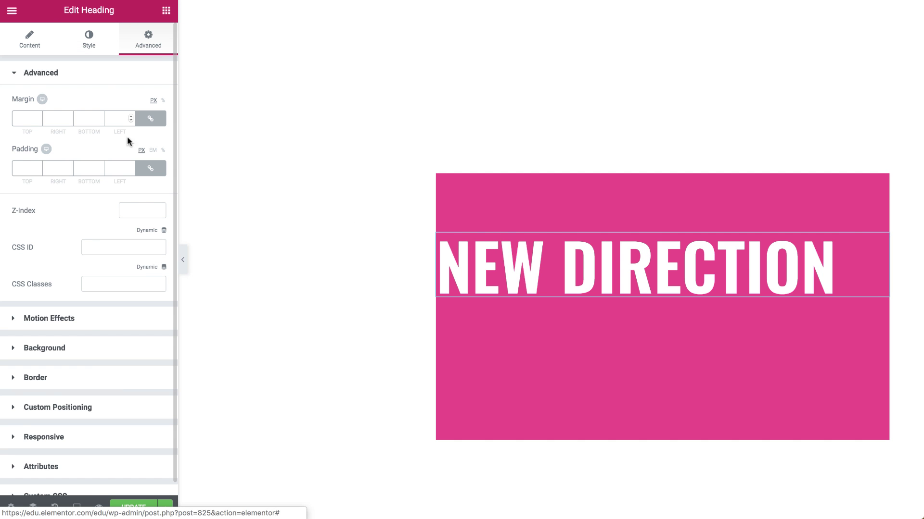
{"action": "left_click", "coordinate": [82, 326]}
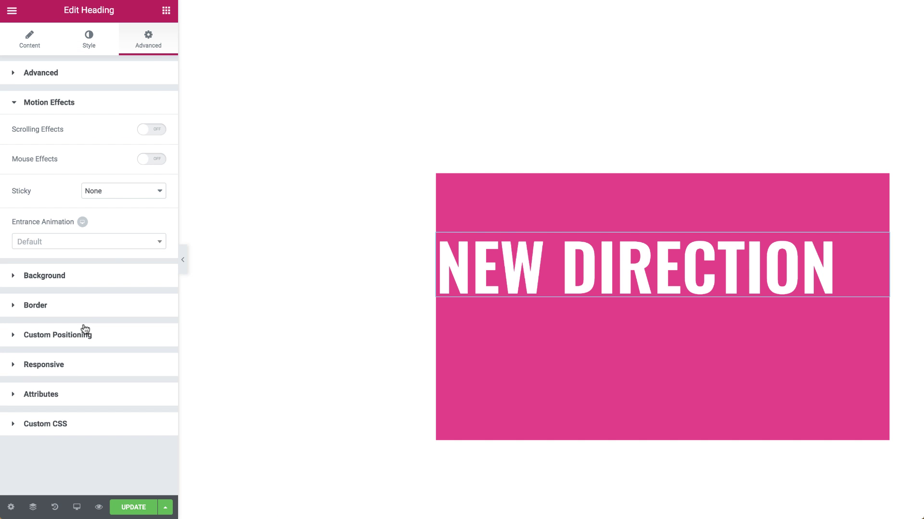
{"action": "left_click", "coordinate": [151, 131]}
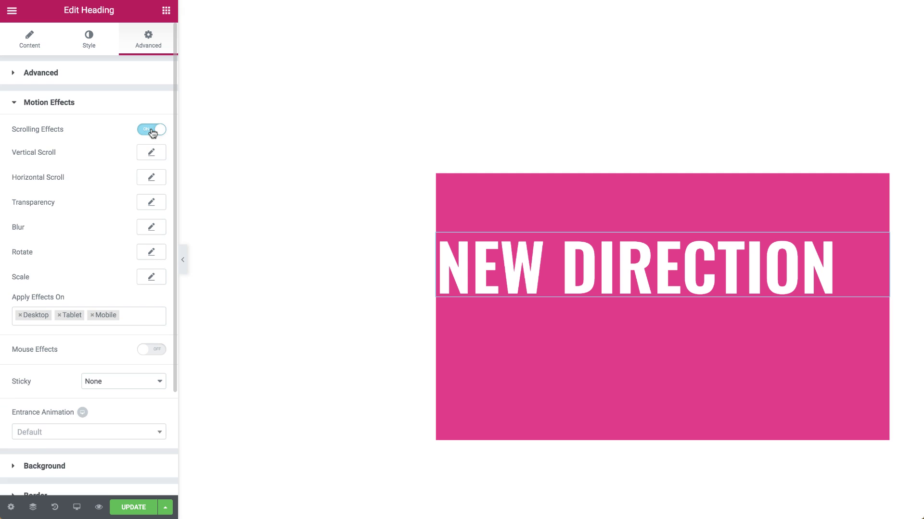
{"action": "left_click", "coordinate": [150, 179]}
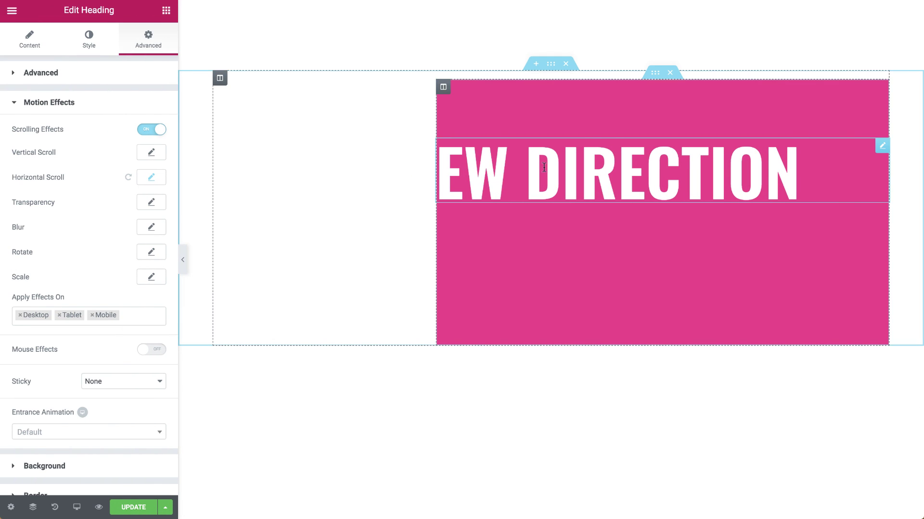
{"action": "right_click", "coordinate": [654, 78]}
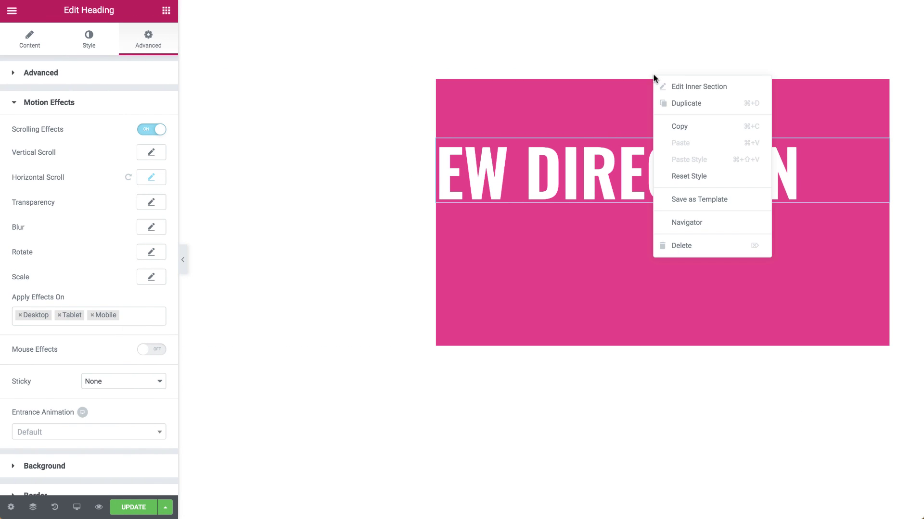
{"action": "left_click", "coordinate": [670, 102]}
In the Navigator, rename the duplicate inner section 'Second Inner' and the original 'First Inner'.
{"action": "scroll", "coordinate": [654, 247], "scroll_direction": "down", "scroll_amount": 3}
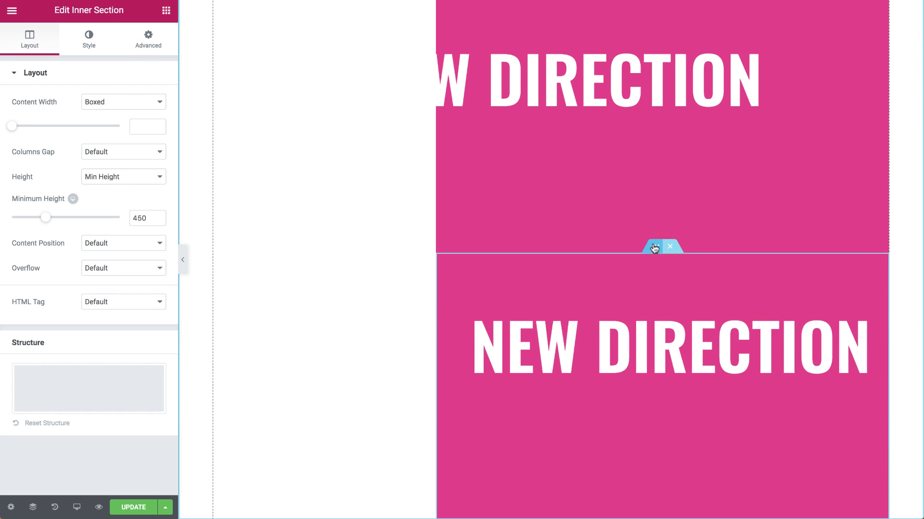
{"action": "left_click", "coordinate": [34, 507]}
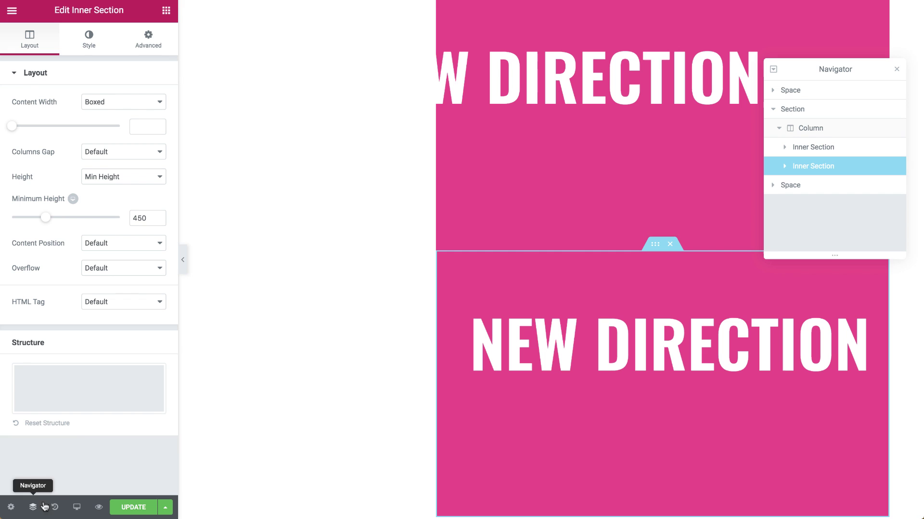
{"action": "double_click", "coordinate": [811, 167]}
{"action": "type", "text": "Second Inner"}
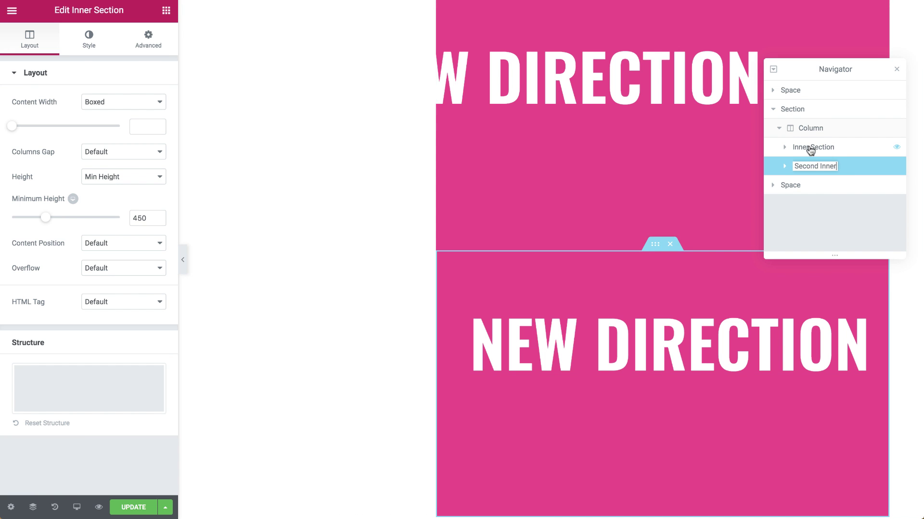
{"action": "left_click", "coordinate": [811, 149]}
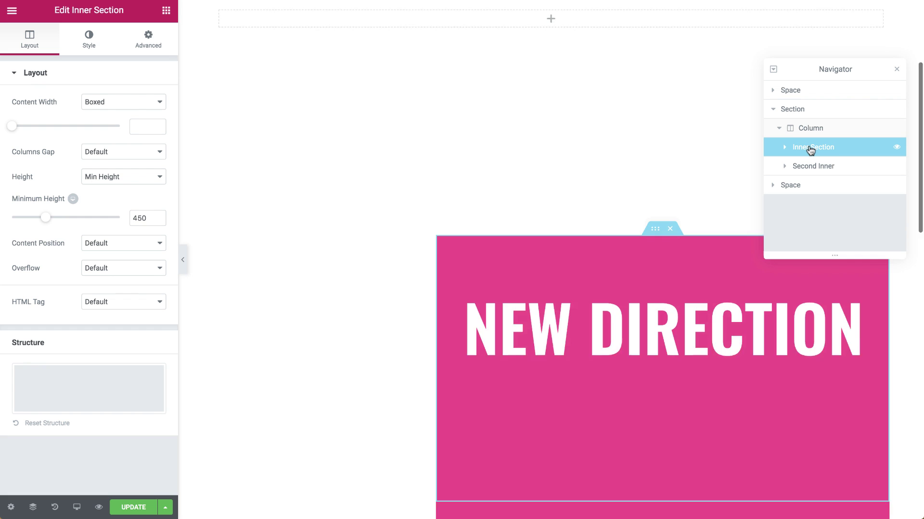
{"action": "double_click", "coordinate": [811, 149]}
{"action": "type", "text": "First Inner"}
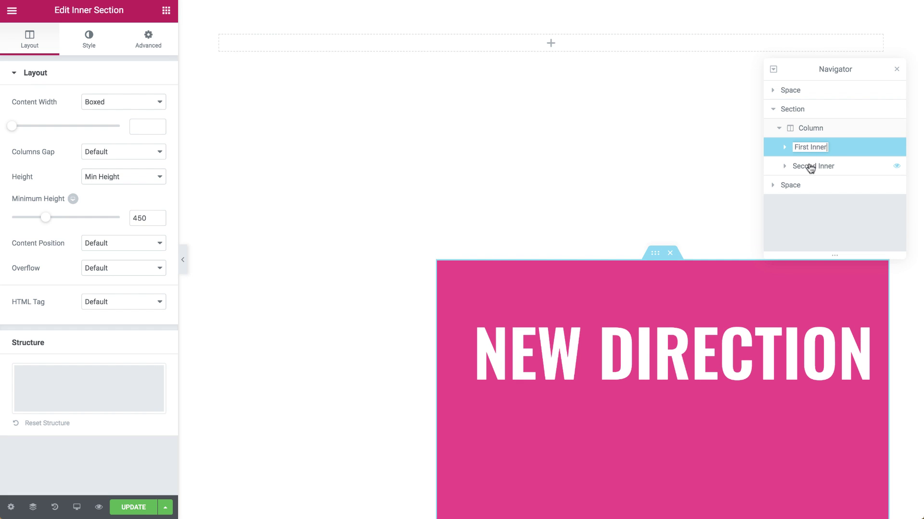
Set the Second Inner section's background colour to white.
{"action": "left_click", "coordinate": [811, 168]}
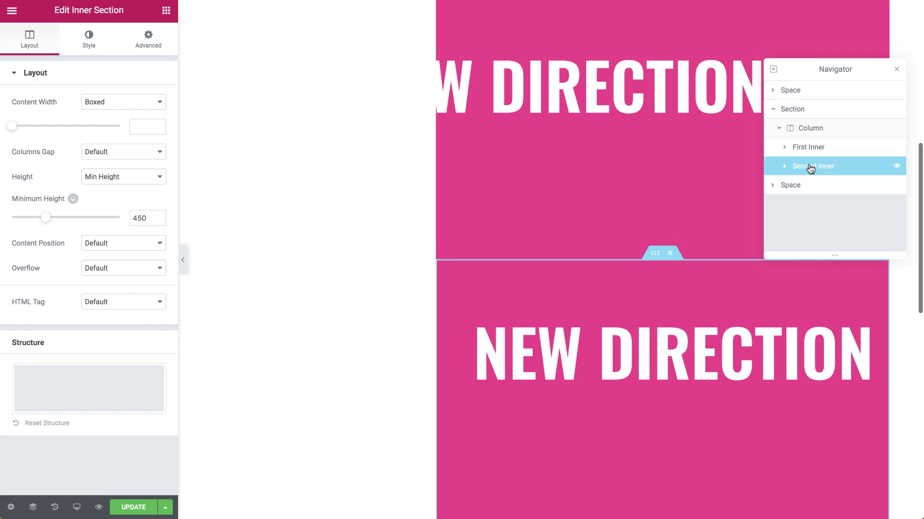
{"action": "left_click", "coordinate": [89, 37]}
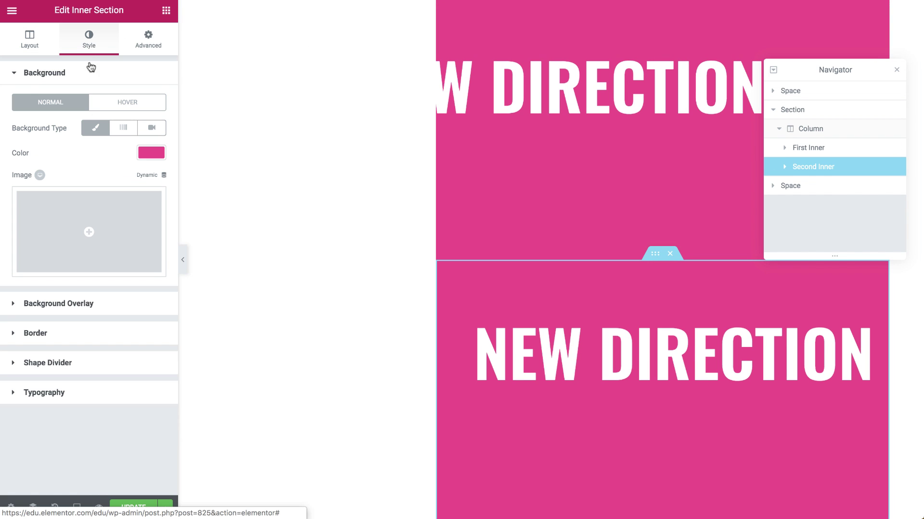
{"action": "left_click", "coordinate": [157, 158]}
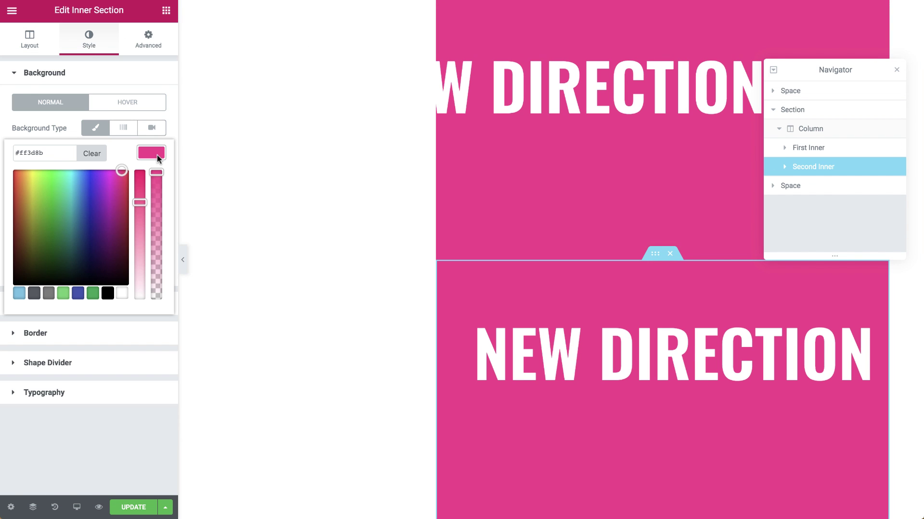
{"action": "left_click", "coordinate": [122, 294]}
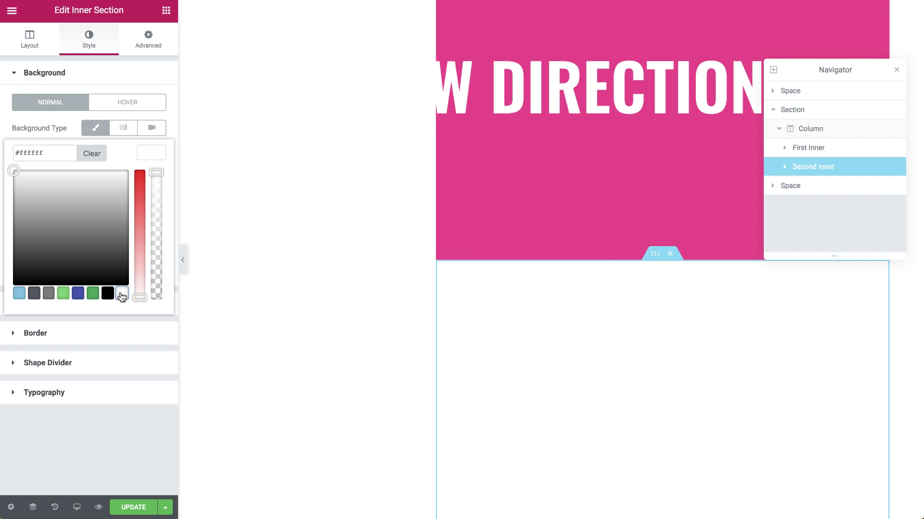
Recolour the lower NEW DIRECTION heading pink #ff3d8b and move the Navigator aside.
{"action": "left_click", "coordinate": [525, 344]}
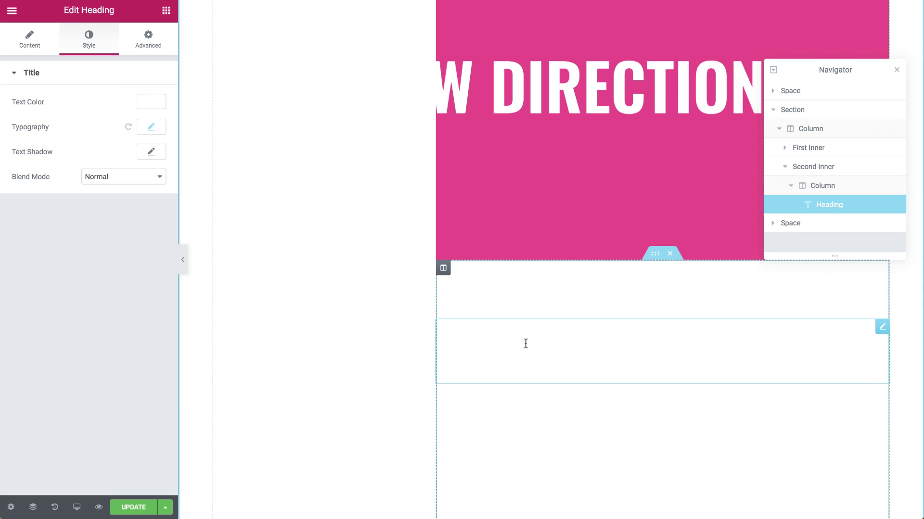
{"action": "left_click", "coordinate": [152, 101]}
{"action": "left_click", "coordinate": [57, 100]}
{"action": "key", "text": "ctrl+a"}
{"action": "type", "text": "#ff3d8b"}
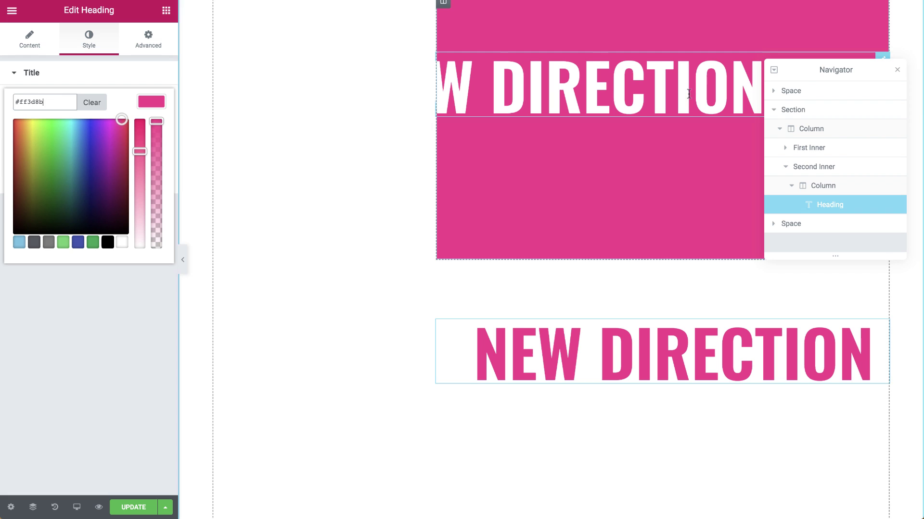
{"action": "left_click_drag", "start_coordinate": [803, 72], "coordinate": [251, 219]}
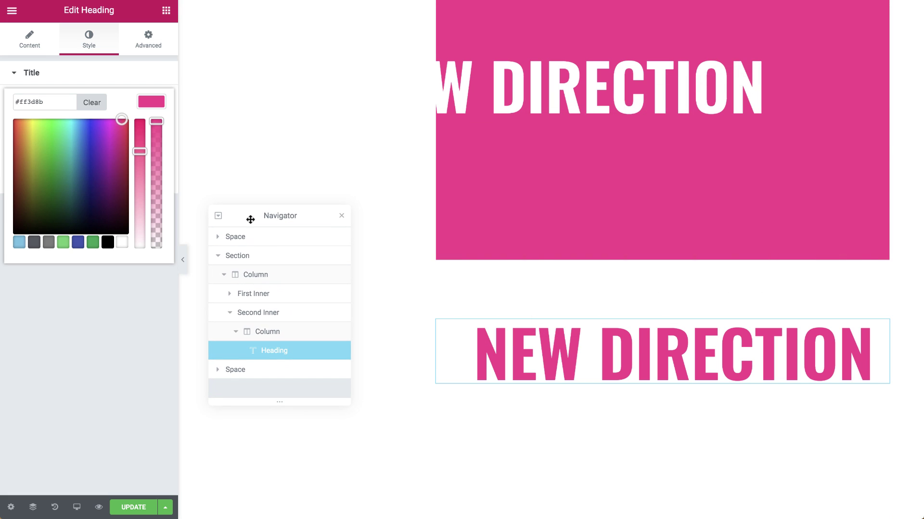
Unlink Second Inner's margin and set its top margin to -450.
{"action": "left_click", "coordinate": [253, 313]}
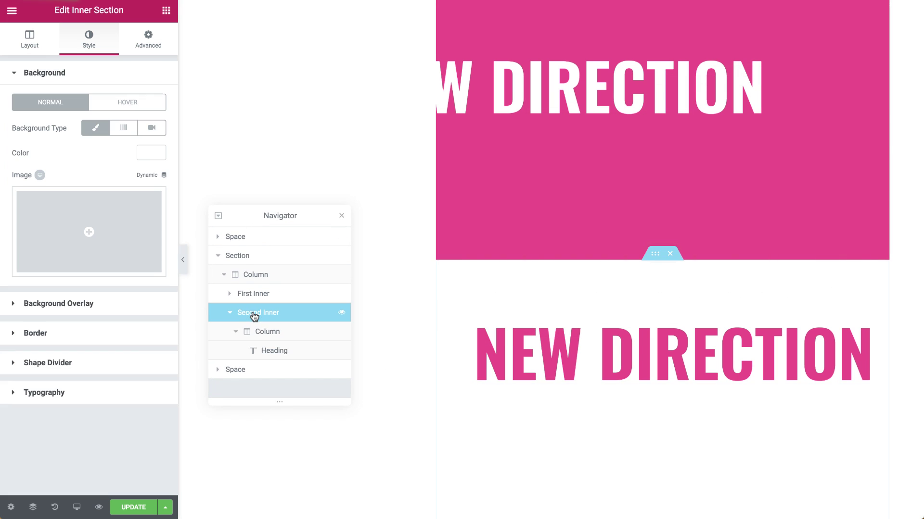
{"action": "left_click", "coordinate": [148, 38]}
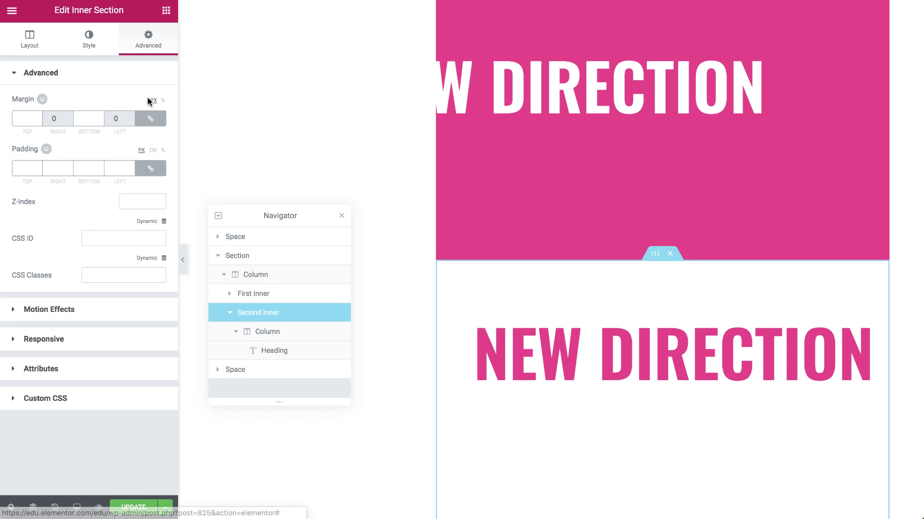
{"action": "left_click", "coordinate": [150, 119]}
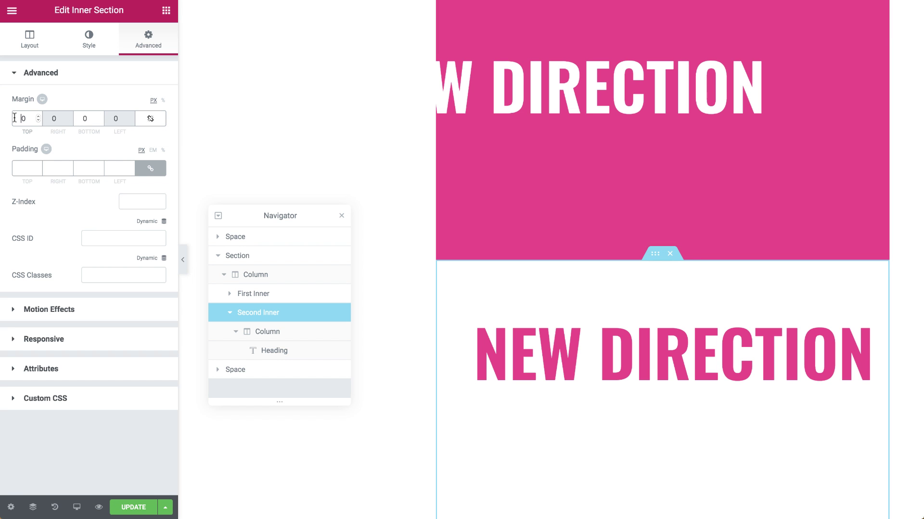
{"action": "key", "text": "Delete"}
{"action": "type", "text": "-426"}
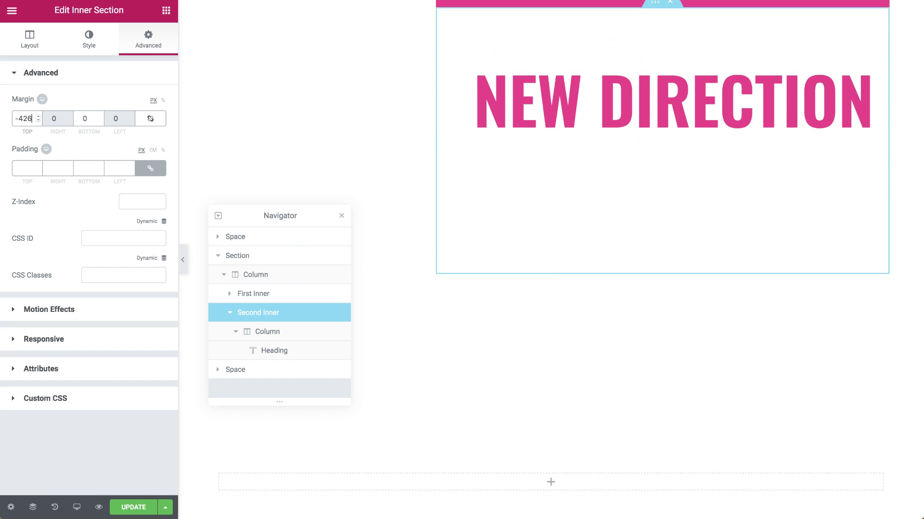
{"action": "key", "text": "BackSpace"}
{"action": "key", "text": "BackSpace"}
{"action": "type", "text": "50"}
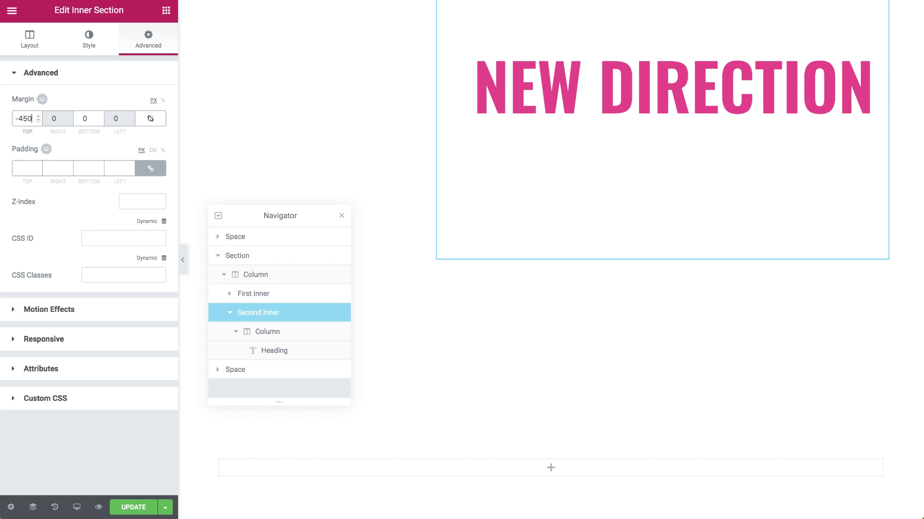
Set First Inner's Z-Index to 2 so the pink section sits above Second Inner.
{"action": "left_click", "coordinate": [129, 202]}
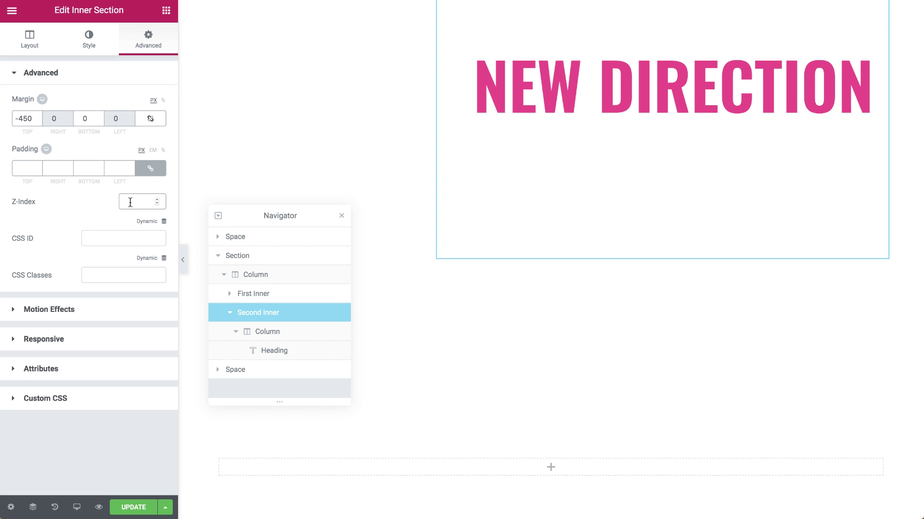
{"action": "left_click", "coordinate": [248, 295]}
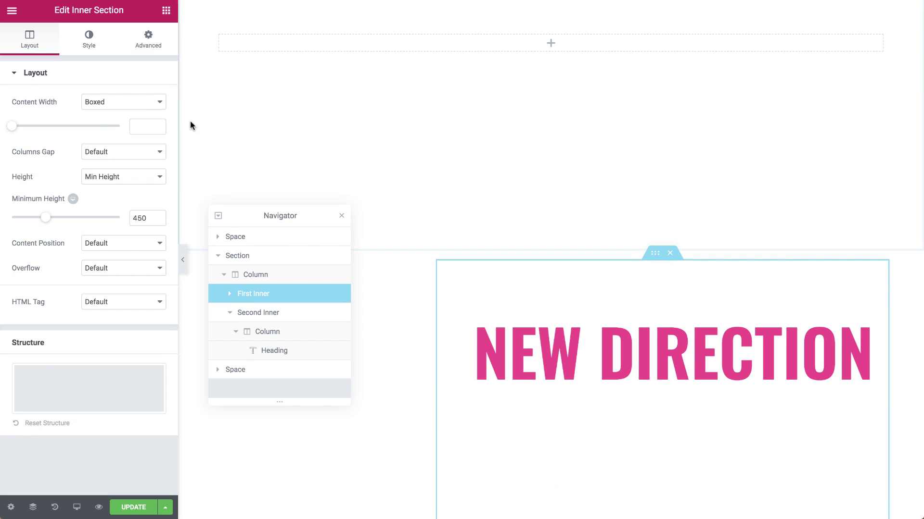
{"action": "left_click", "coordinate": [153, 46]}
{"action": "left_click", "coordinate": [144, 201]}
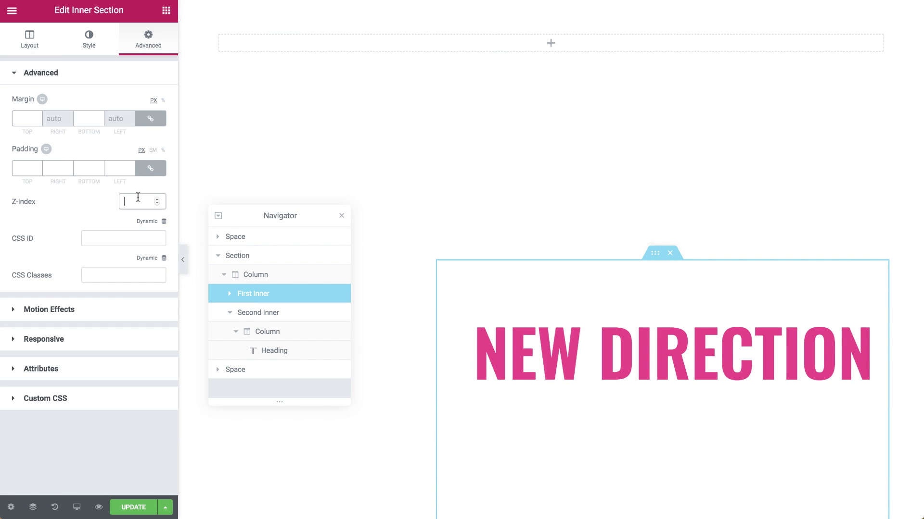
{"action": "type", "text": "2"}
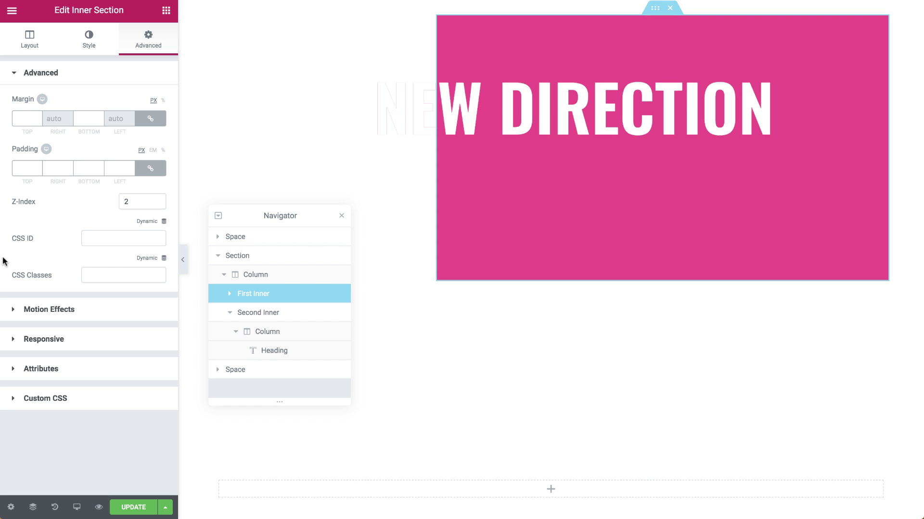
Set the Second Inner section's Advanced top margin to 0.
{"action": "left_click", "coordinate": [250, 313]}
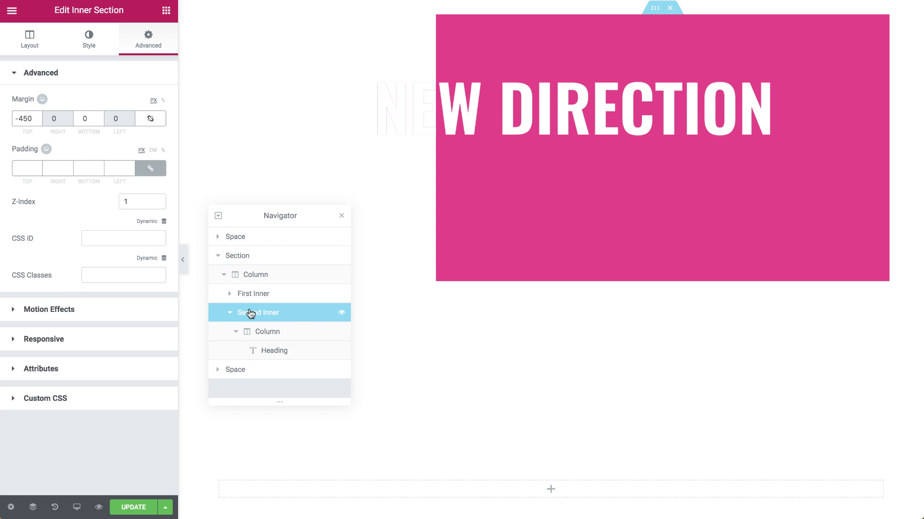
{"action": "double_click", "coordinate": [24, 118]}
{"action": "type", "text": "0"}
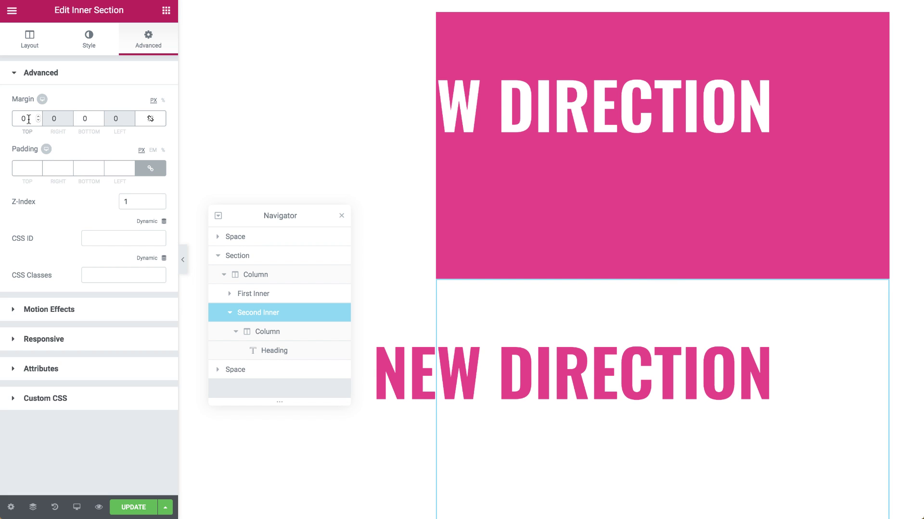
{"action": "left_click", "coordinate": [30, 43]}
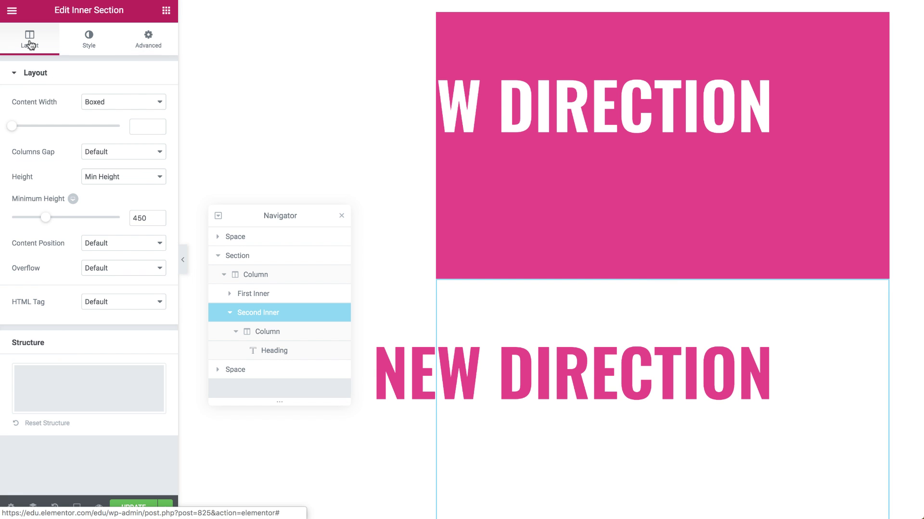
{"action": "left_click", "coordinate": [112, 269]}
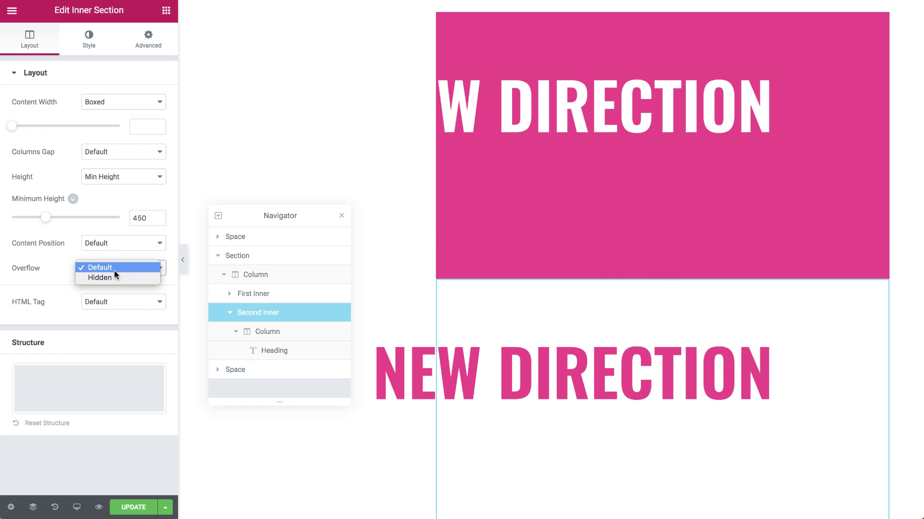
{"action": "left_click", "coordinate": [116, 278]}
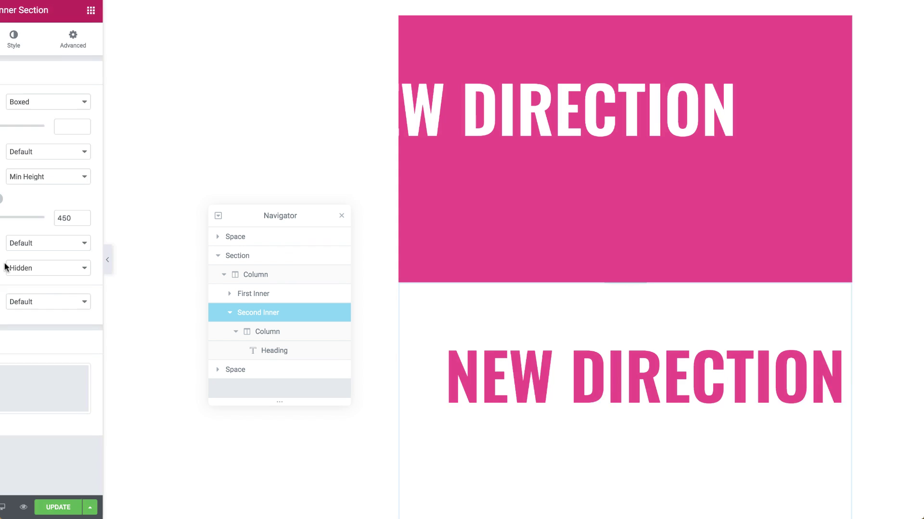
{"action": "left_click", "coordinate": [90, 270]}
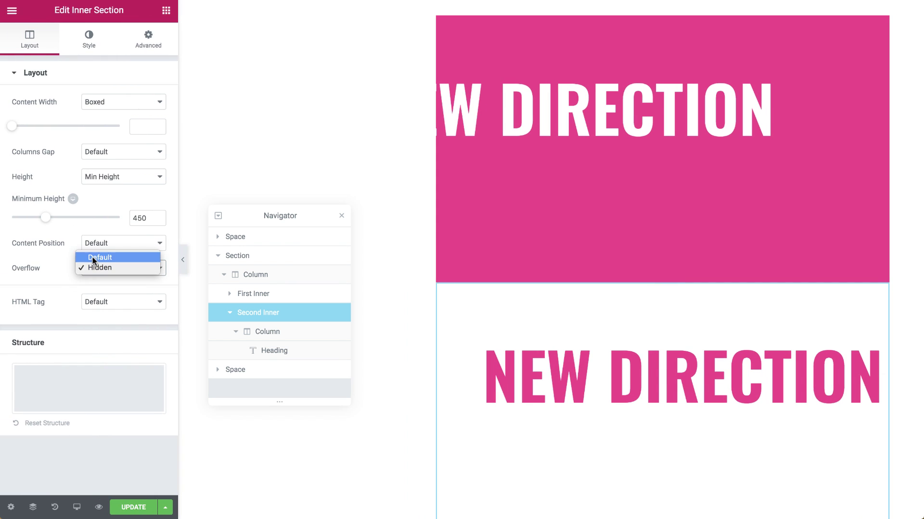
{"action": "left_click", "coordinate": [94, 258]}
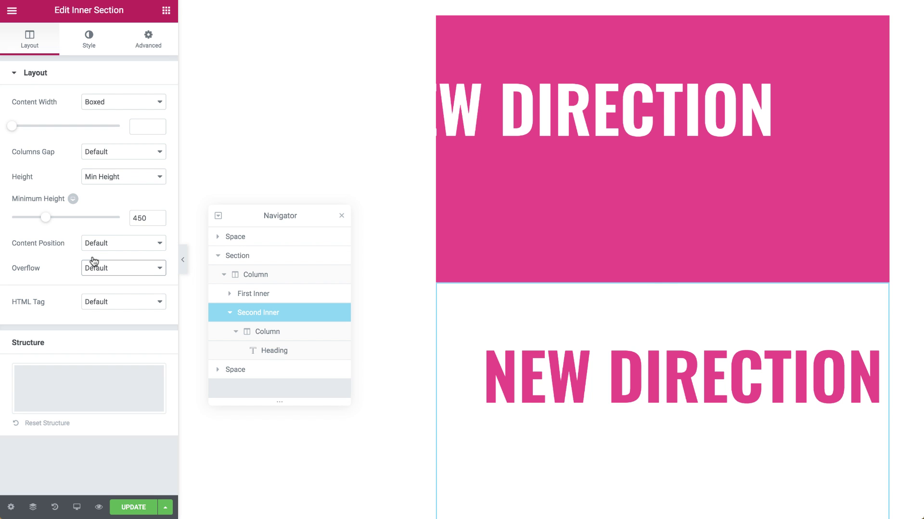
Set the pink First Inner section's Layout overflow to Hidden.
{"action": "left_click", "coordinate": [250, 295]}
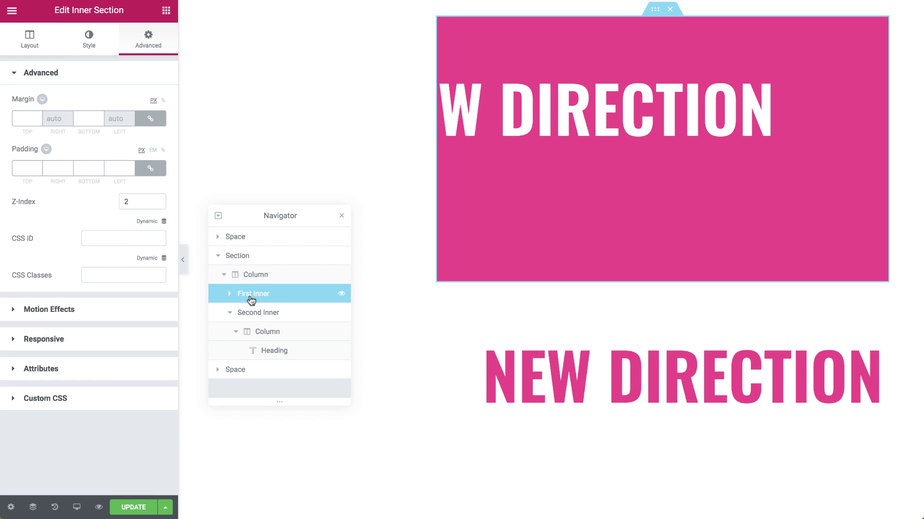
{"action": "left_click", "coordinate": [30, 45]}
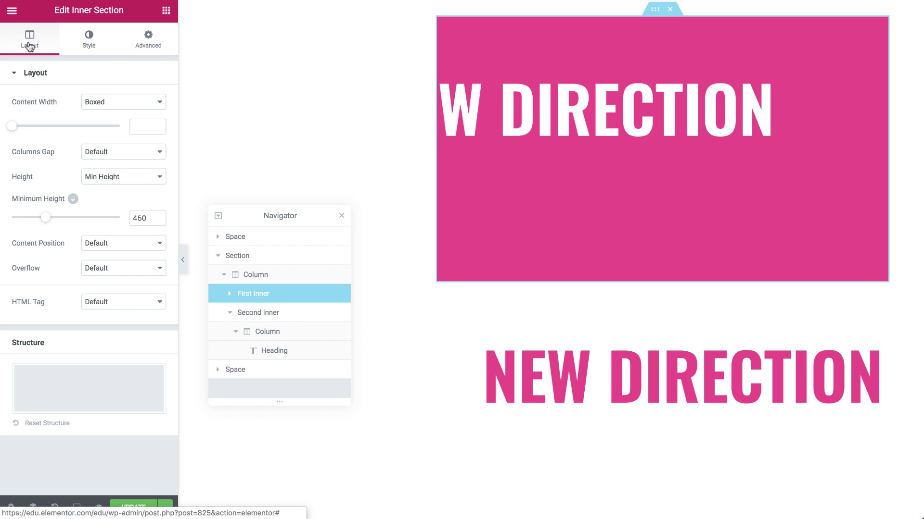
{"action": "left_click", "coordinate": [111, 268]}
{"action": "left_click", "coordinate": [112, 278]}
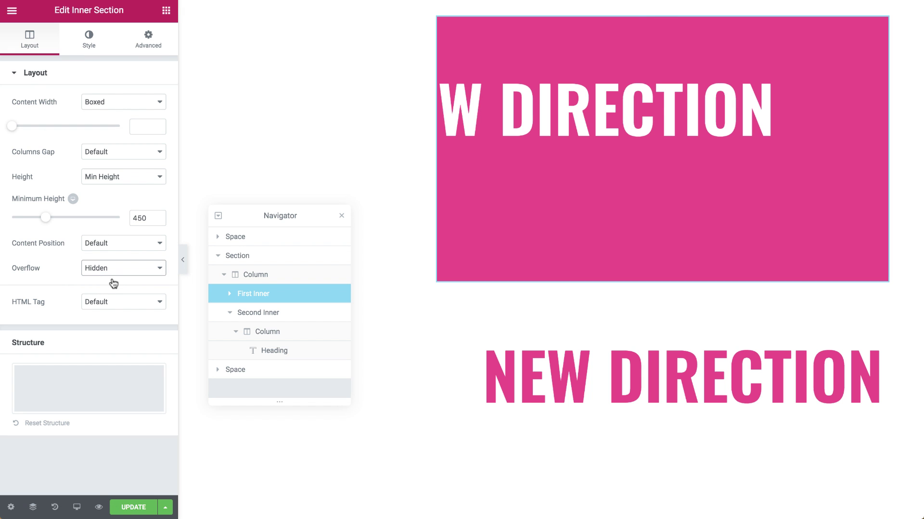
Give the Second Inner section a -450 top margin in Advanced.
{"action": "left_click", "coordinate": [246, 313]}
{"action": "left_click", "coordinate": [151, 46]}
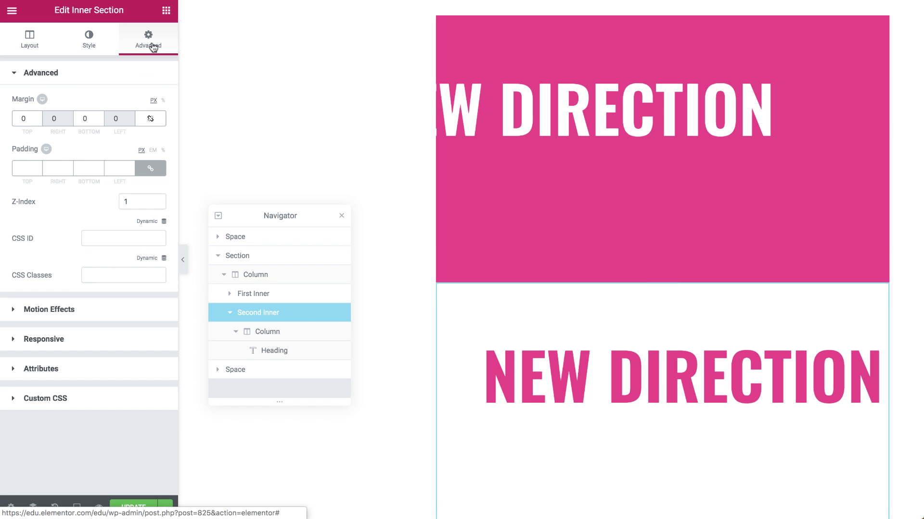
{"action": "left_click", "coordinate": [15, 118]}
{"action": "type", "text": "-45"}
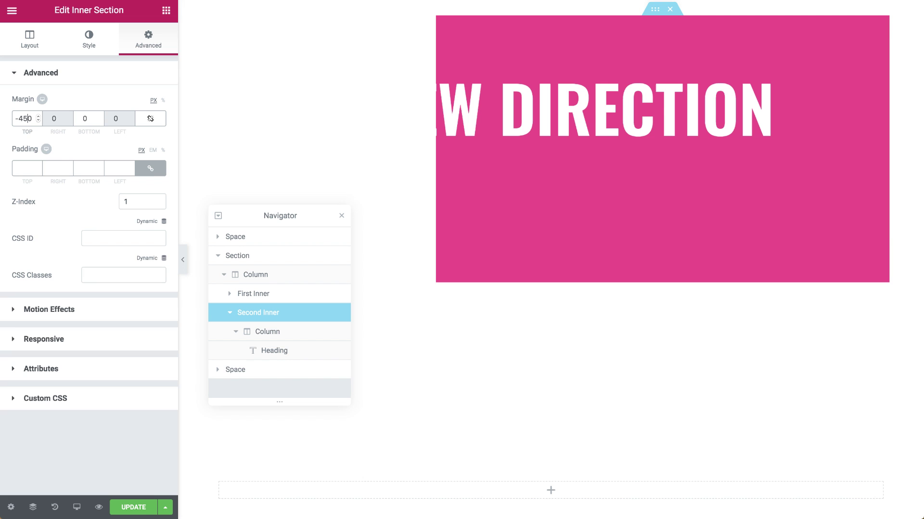